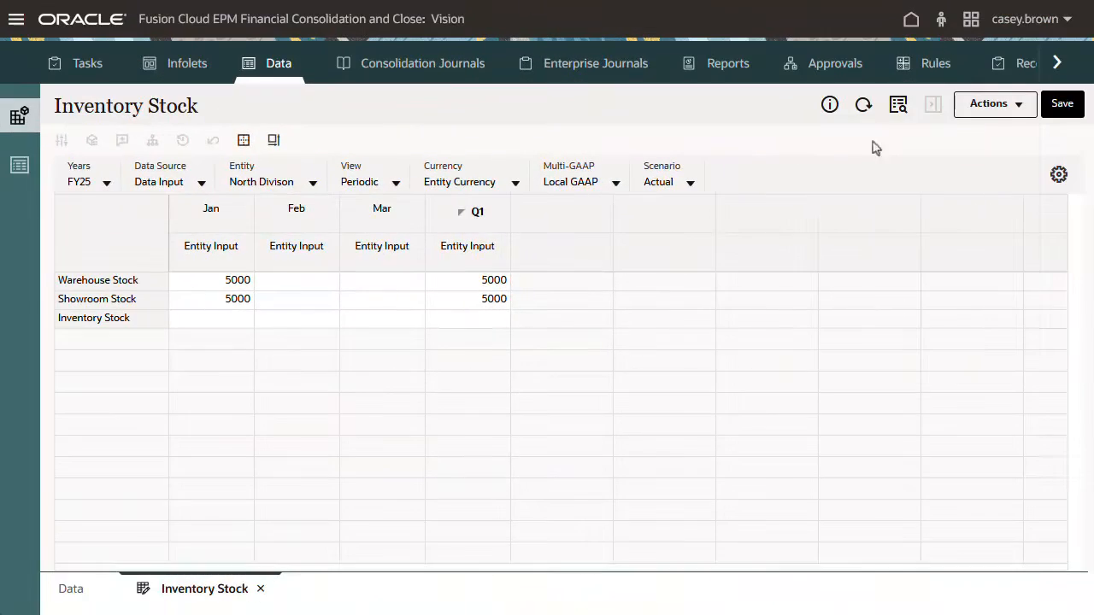
Step: Check which rules are available for the Inventory Stock form
click(1017, 107)
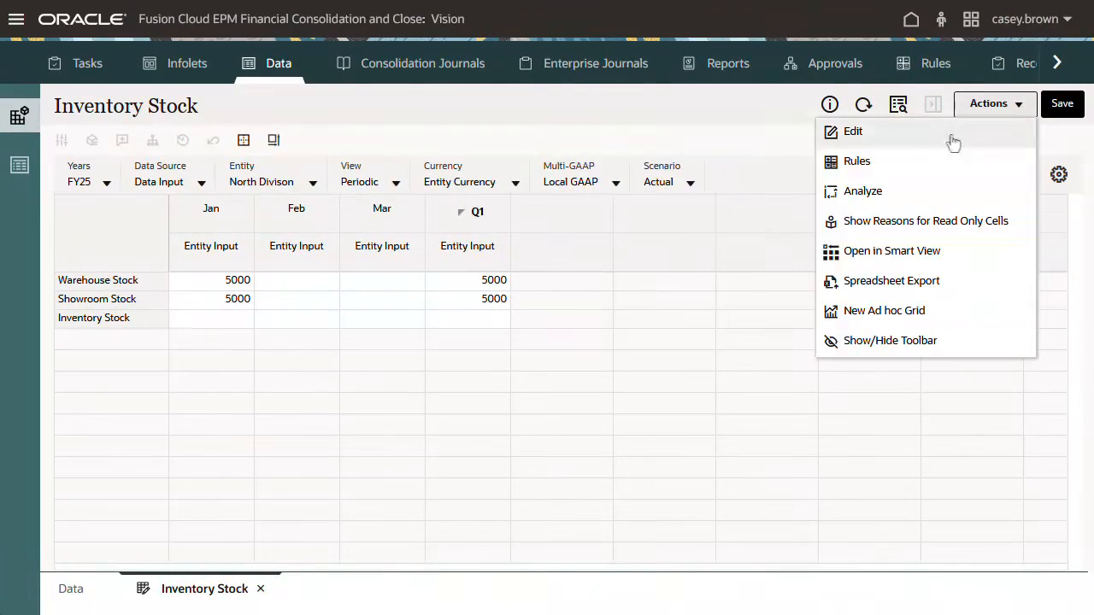
click(859, 166)
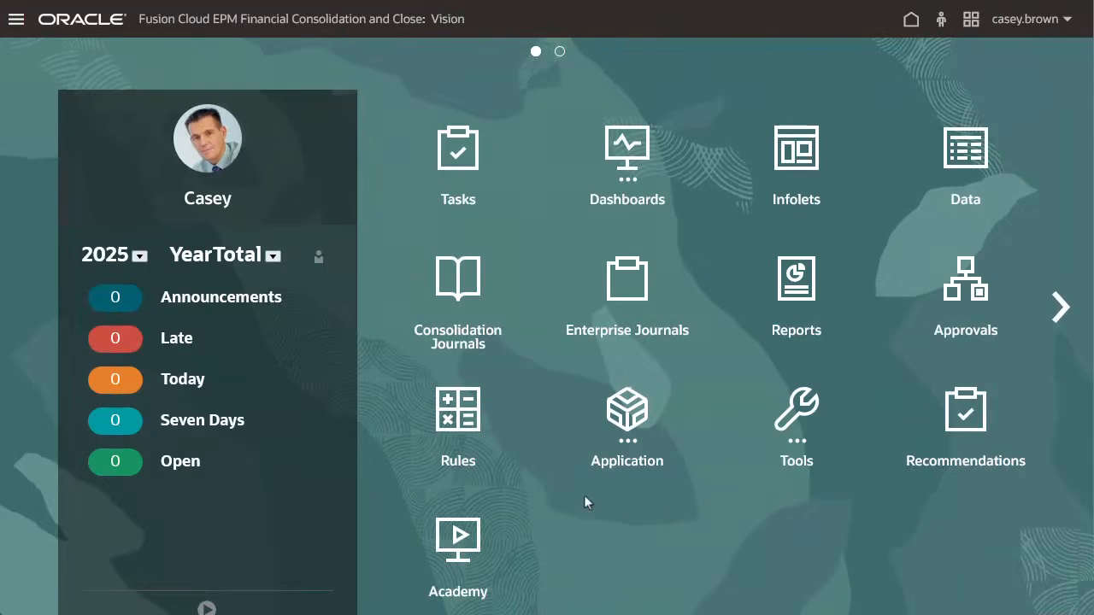
Step: Open the System View of the rules and expand the Vision application's Consol cube down to its Rules
click(459, 418)
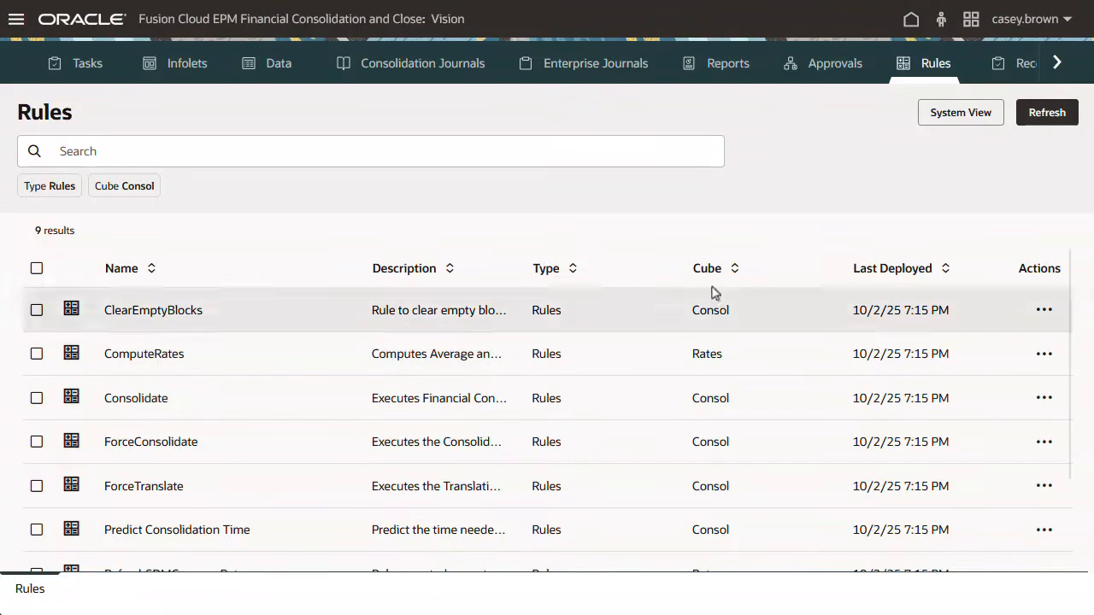
click(961, 113)
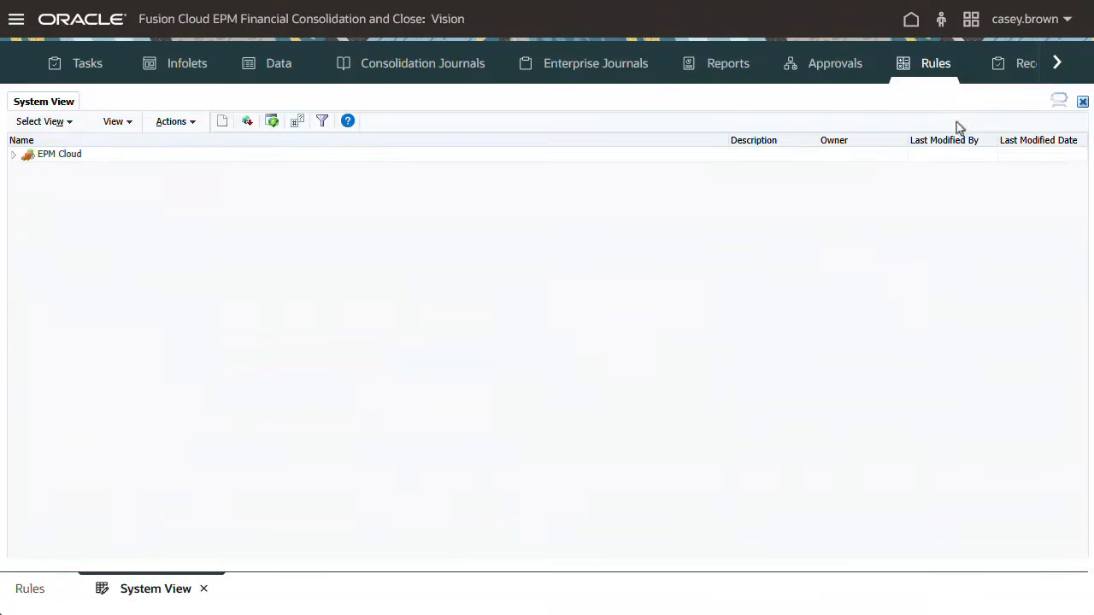
click(15, 157)
click(26, 170)
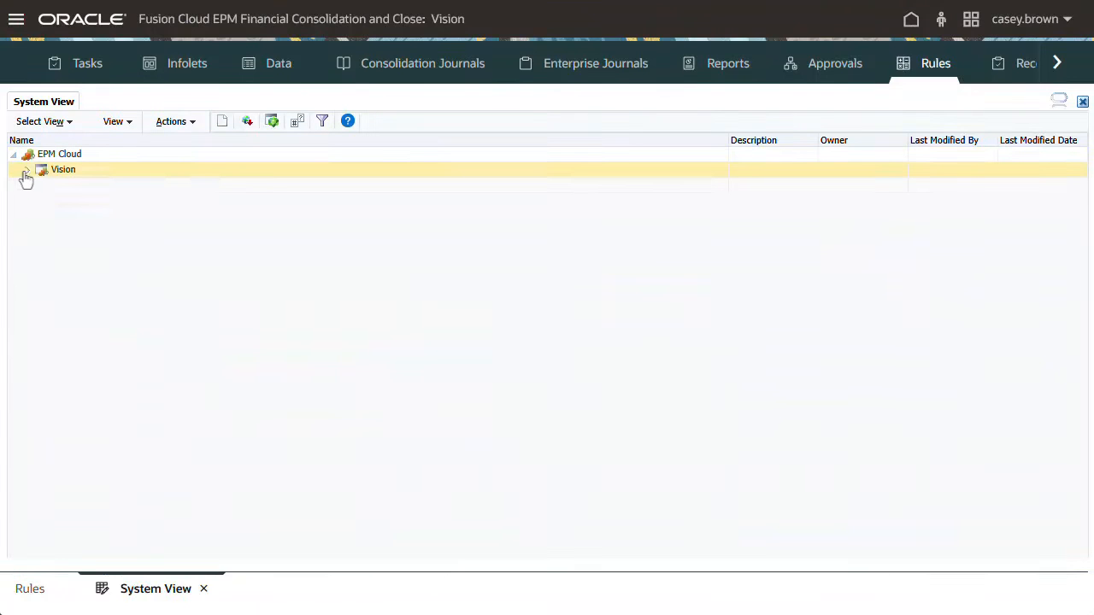
click(40, 201)
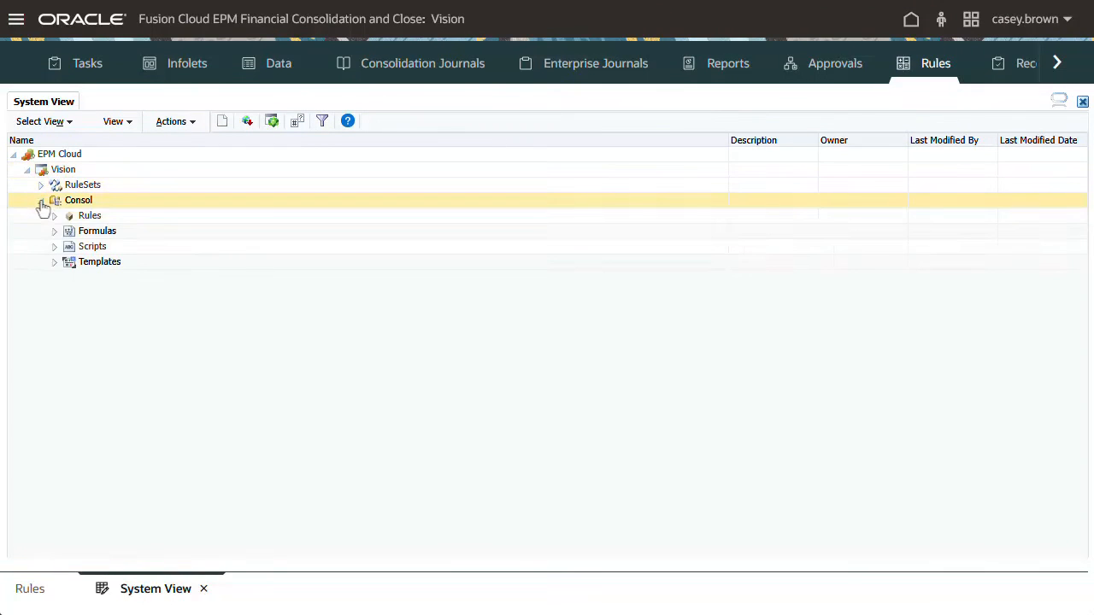
click(54, 216)
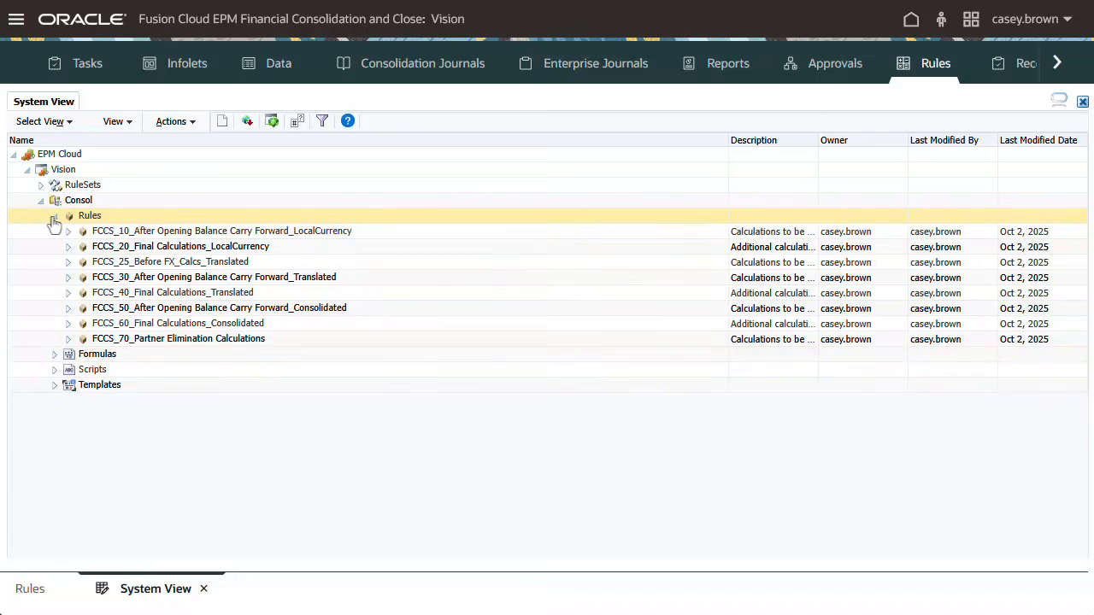
Step: Create a new rule named InventoryCalc in the Consol cube of the Vision application
right_click(132, 215)
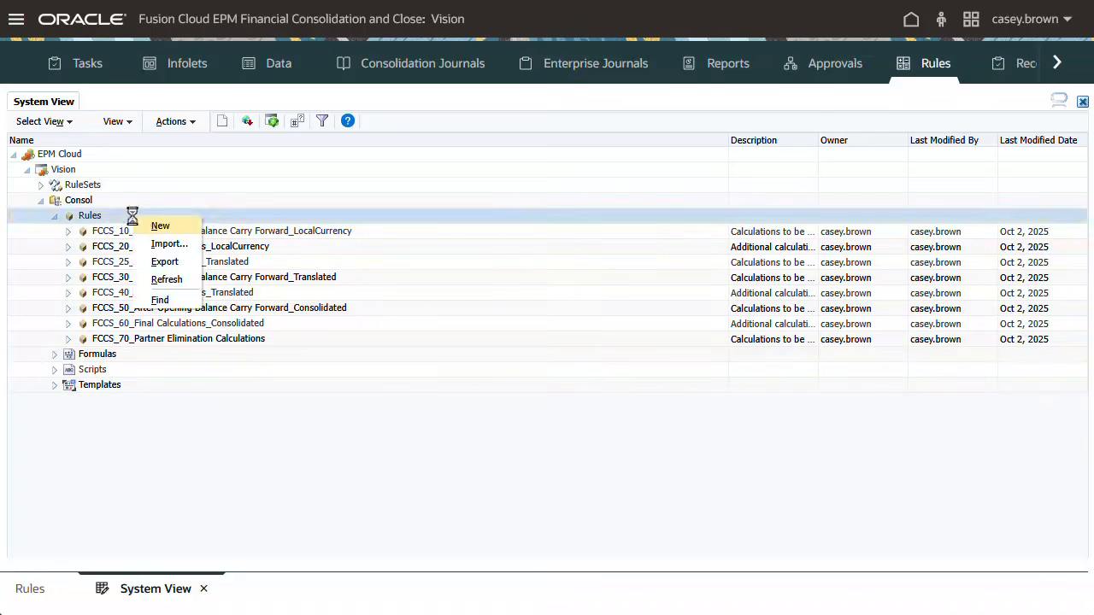
click(173, 224)
text(Inv)
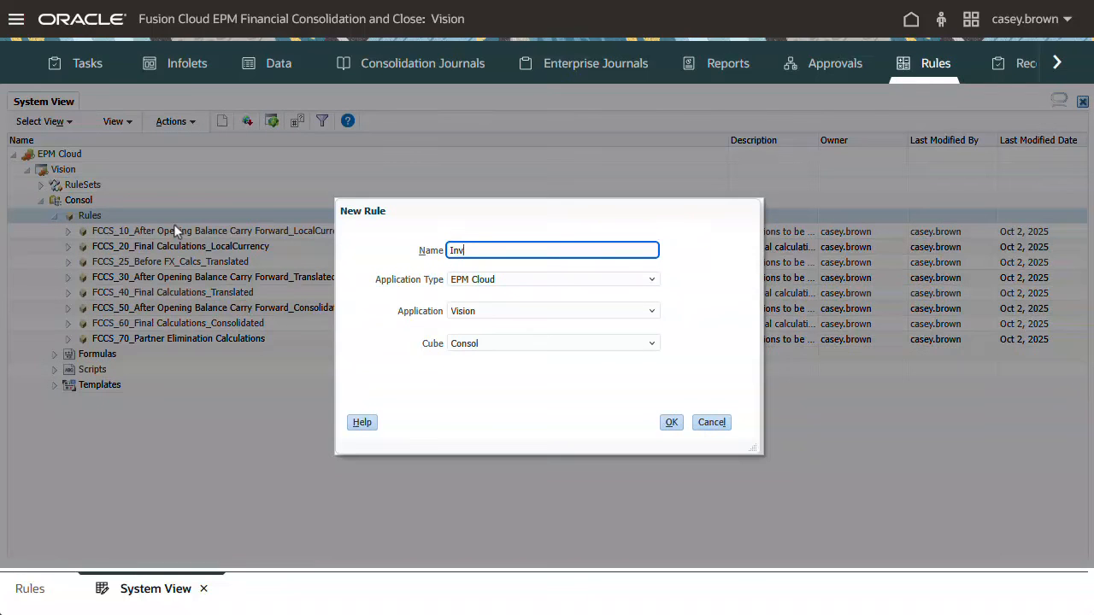
text(entoryCalc)
click(674, 424)
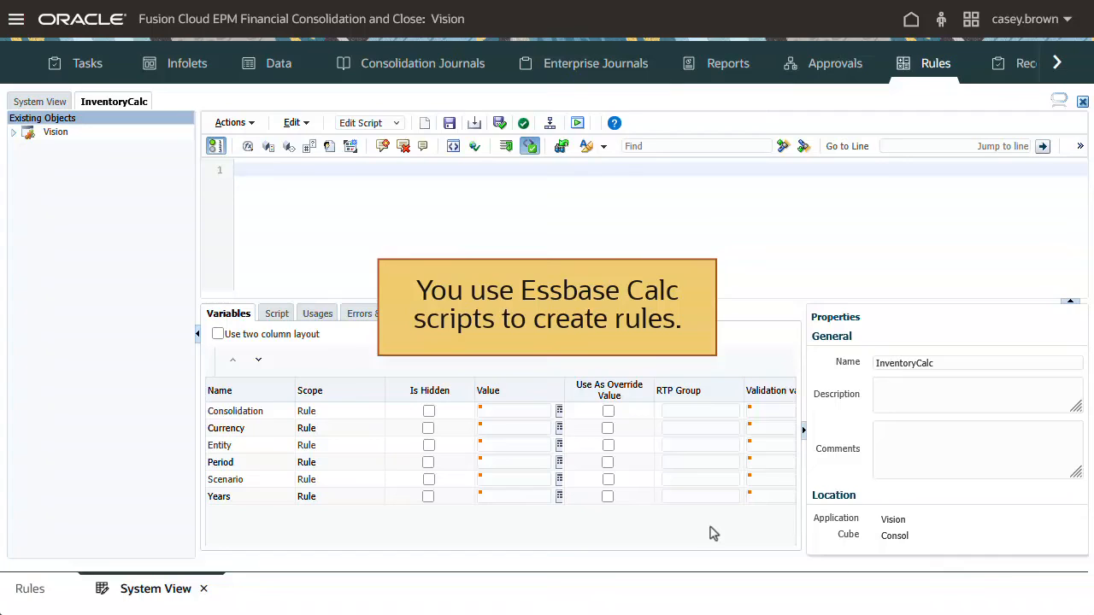
Step: Write a script fixed on "Entity Currency" and "Entity Input" that calculates "Inventory Stock" as "Warehouse Stock" + "Showroom Stock"
click(259, 173)
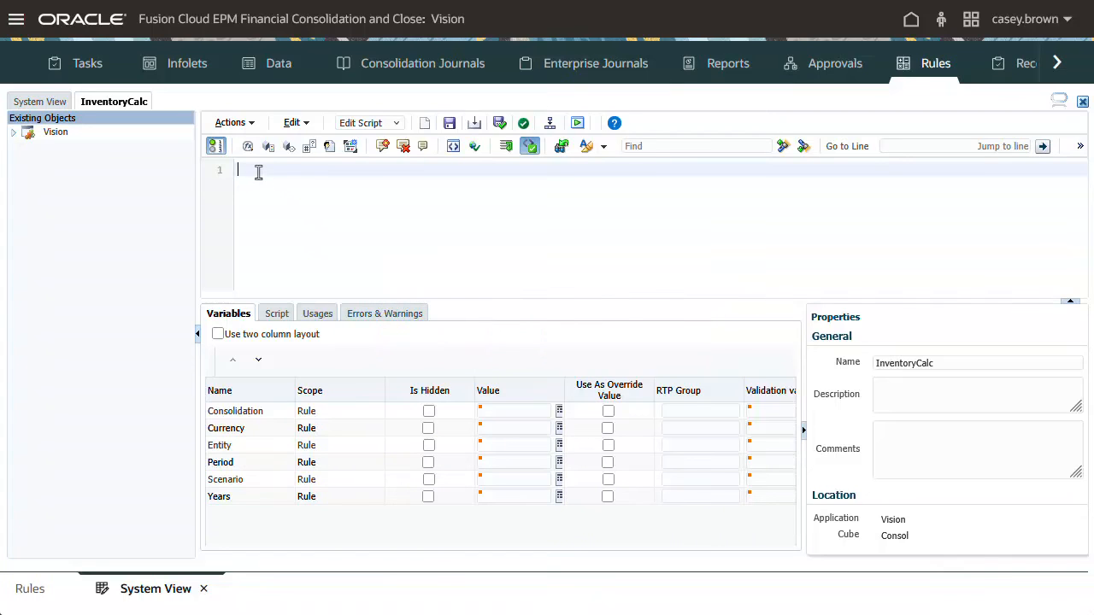
text(FIX ("Entity Currency","Entity Input")       "Inventory Stock"(         "Warehouse Stock" + "Showroom Stock";       ) ENDFIX)
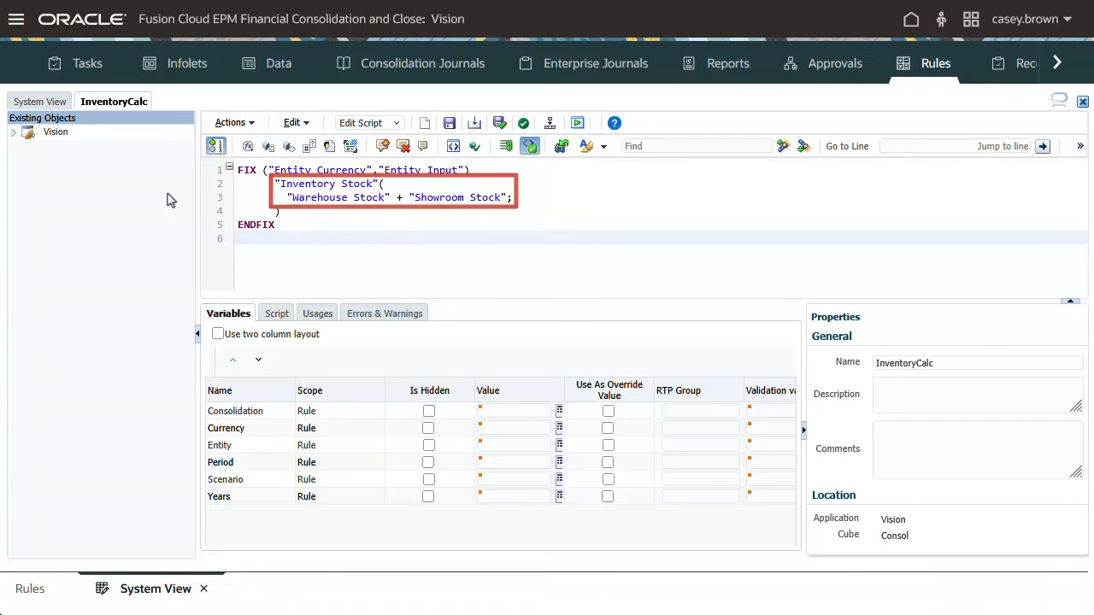
click(396, 124)
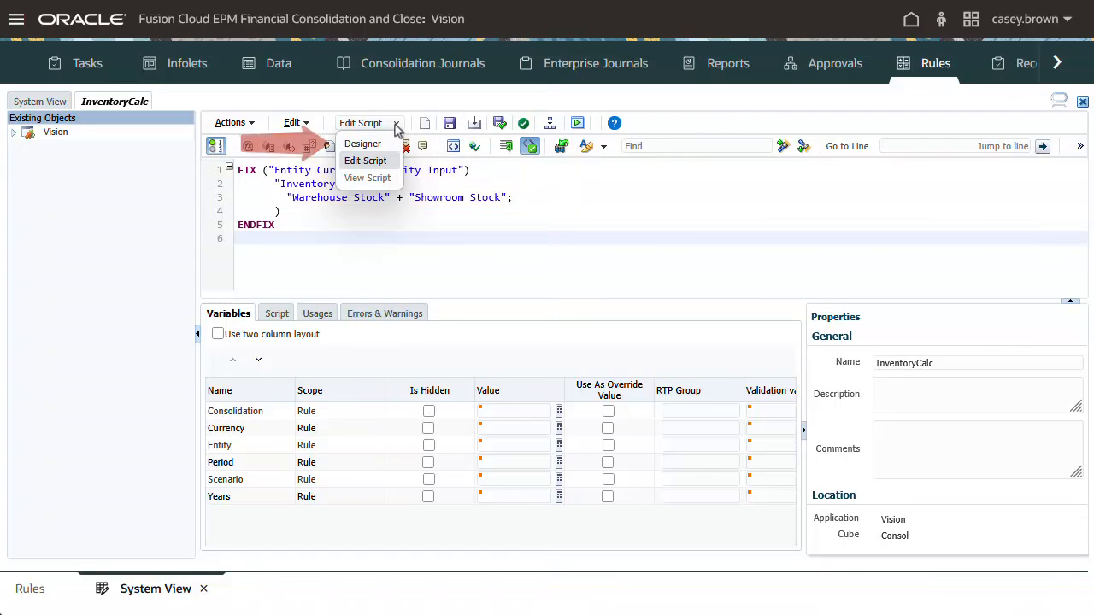
click(422, 103)
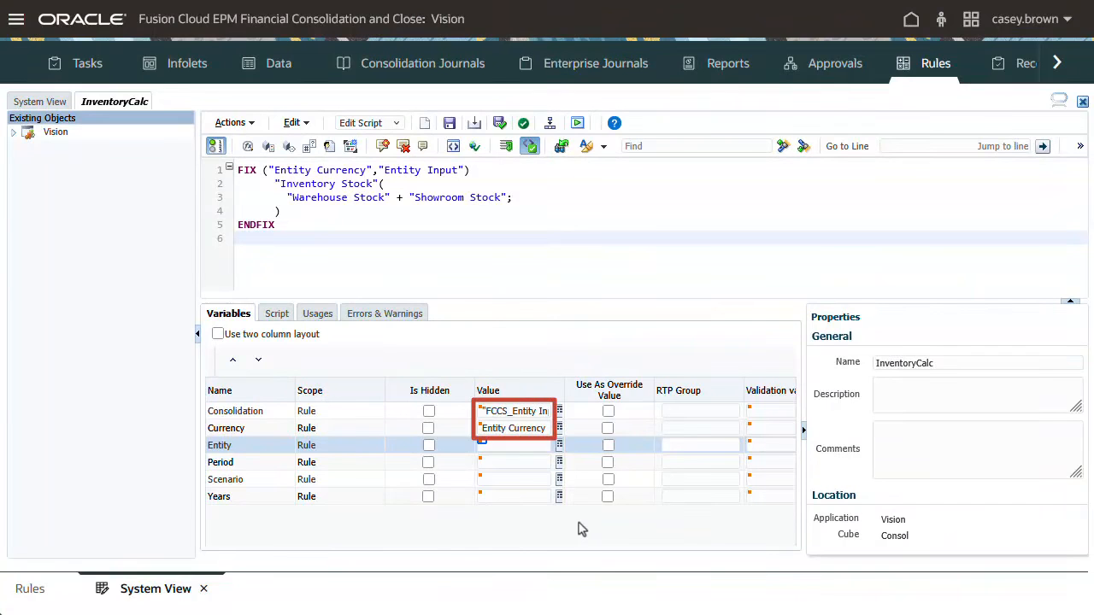
Step: Mark the Consolidation and Currency variables as override values and hide both of them
click(608, 412)
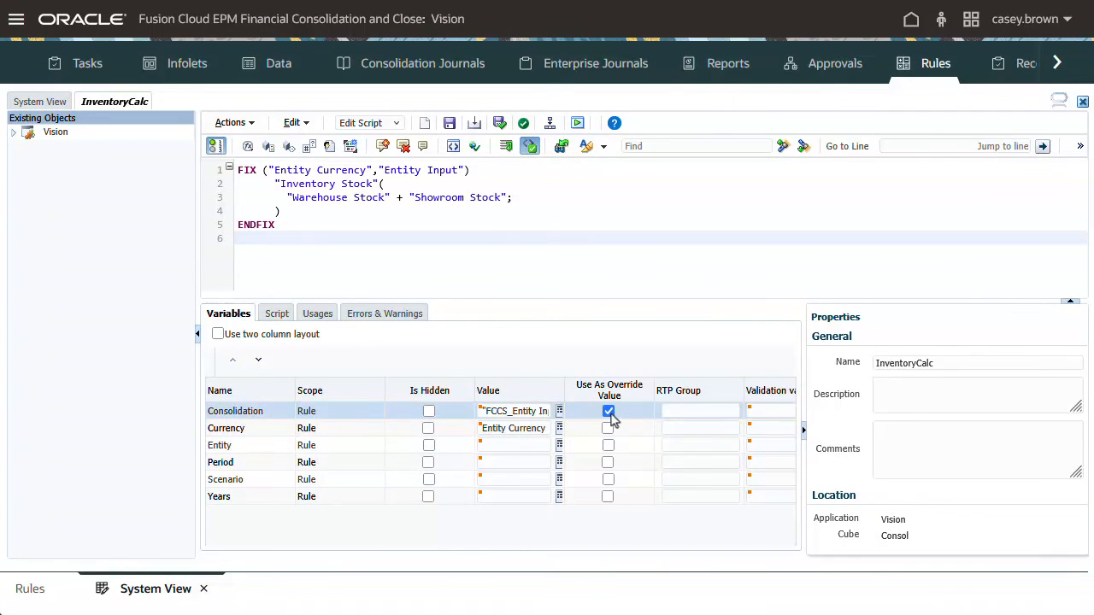
click(607, 428)
click(429, 412)
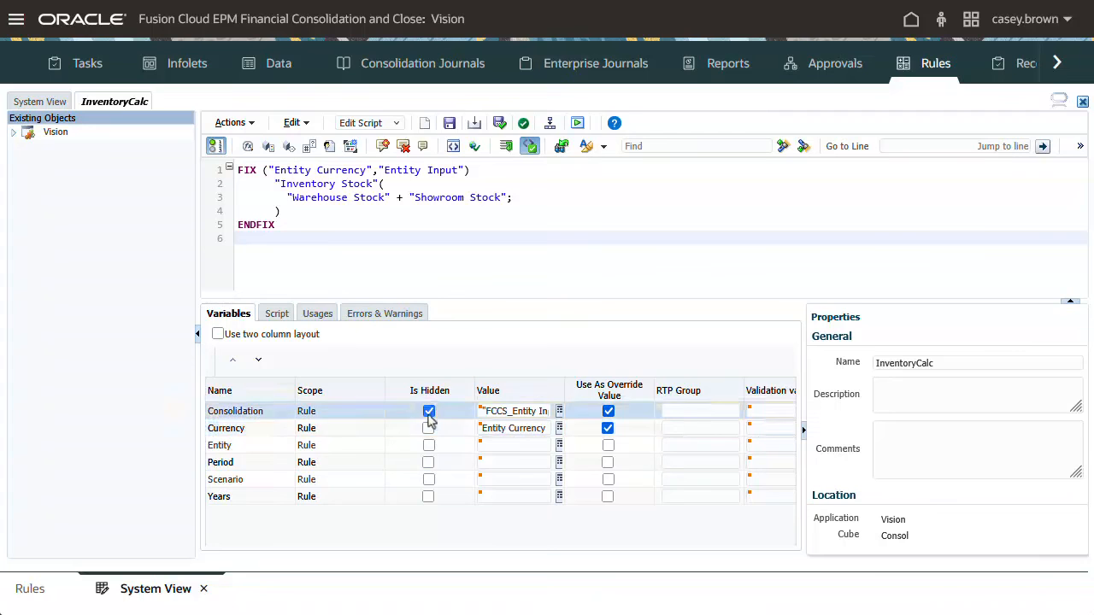
click(428, 428)
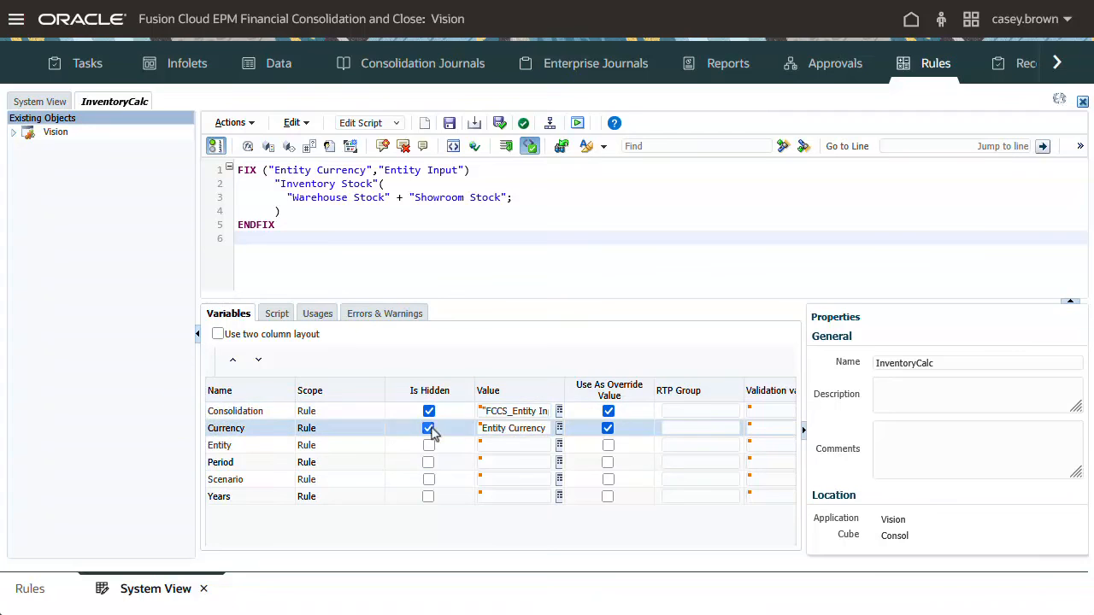
Step: Set the Scenario variable's value to the member Actual
click(559, 482)
click(591, 443)
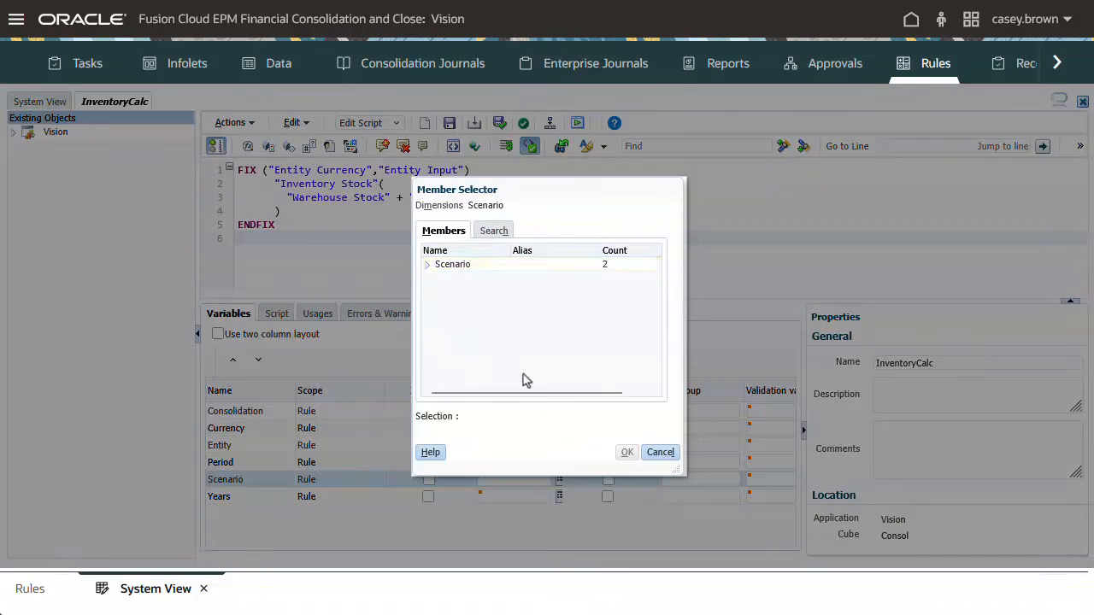
click(427, 265)
click(474, 281)
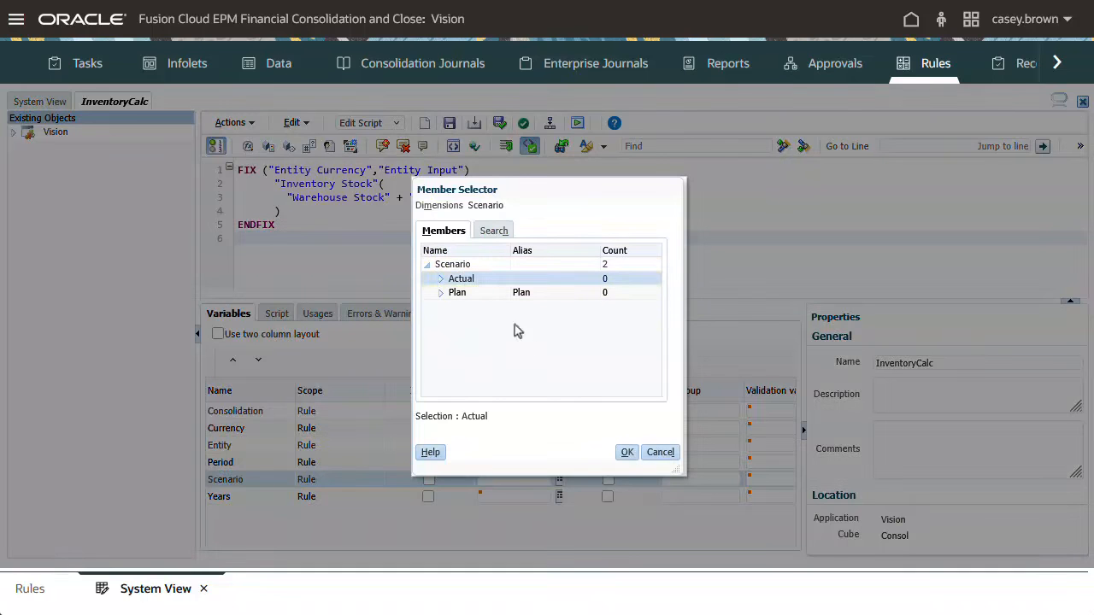
click(627, 452)
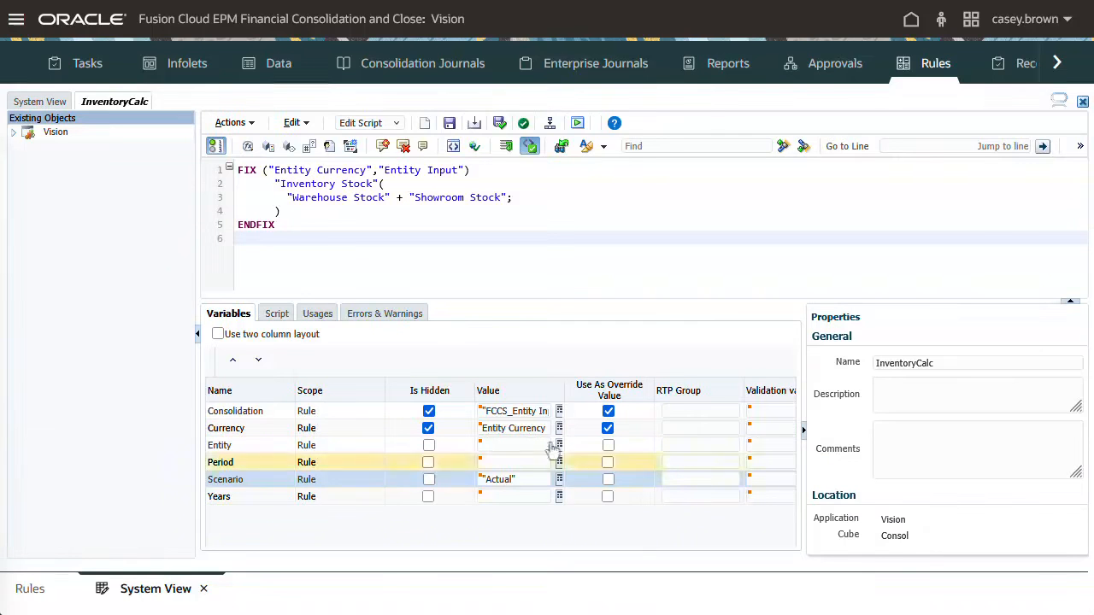
Step: Validate the InventoryCalc rule
click(244, 124)
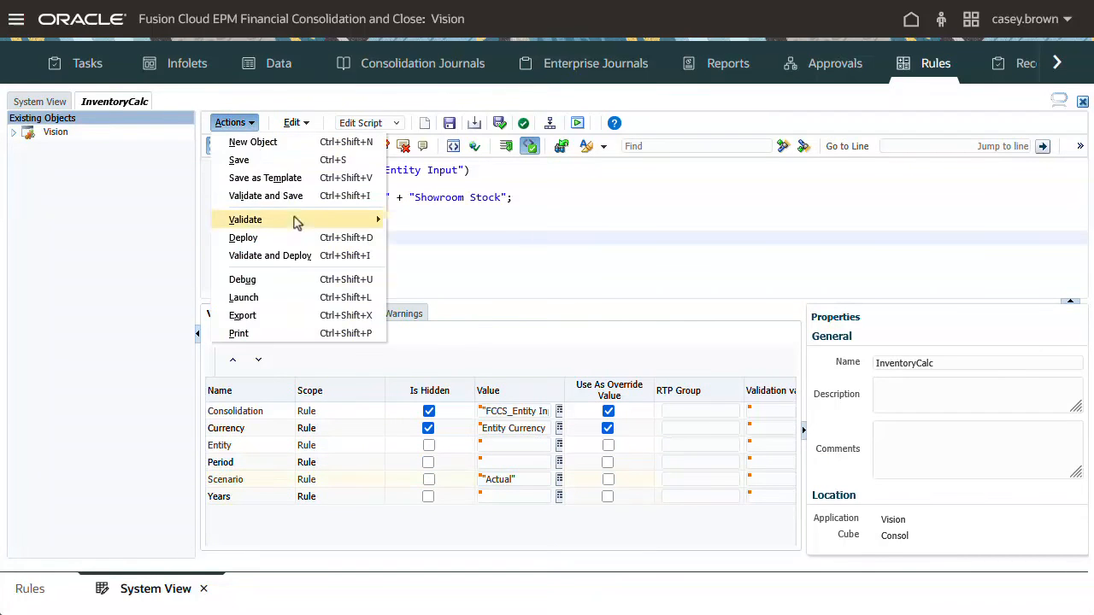
mouse_move(327, 222)
click(427, 223)
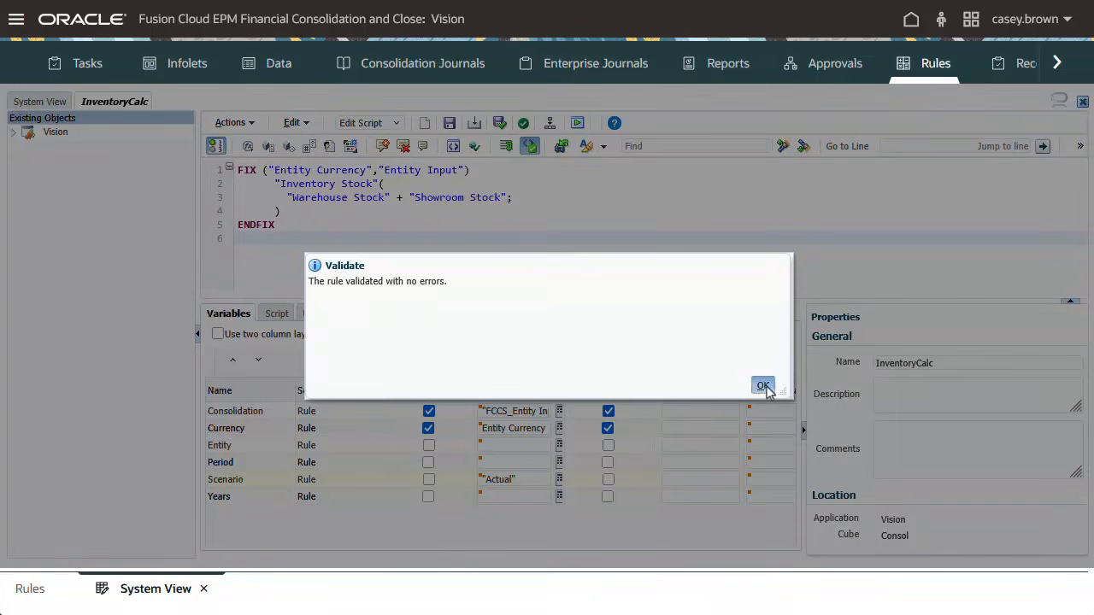
click(762, 387)
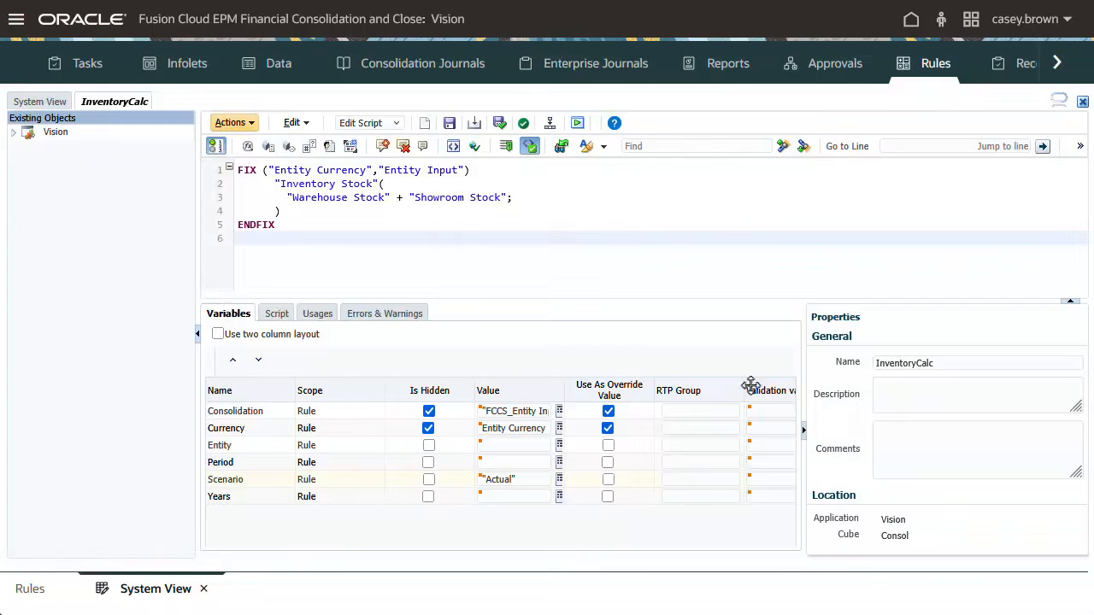
Step: Save and deploy the InventoryCalc rule, and open its available actions in the Rules list
click(250, 125)
click(273, 237)
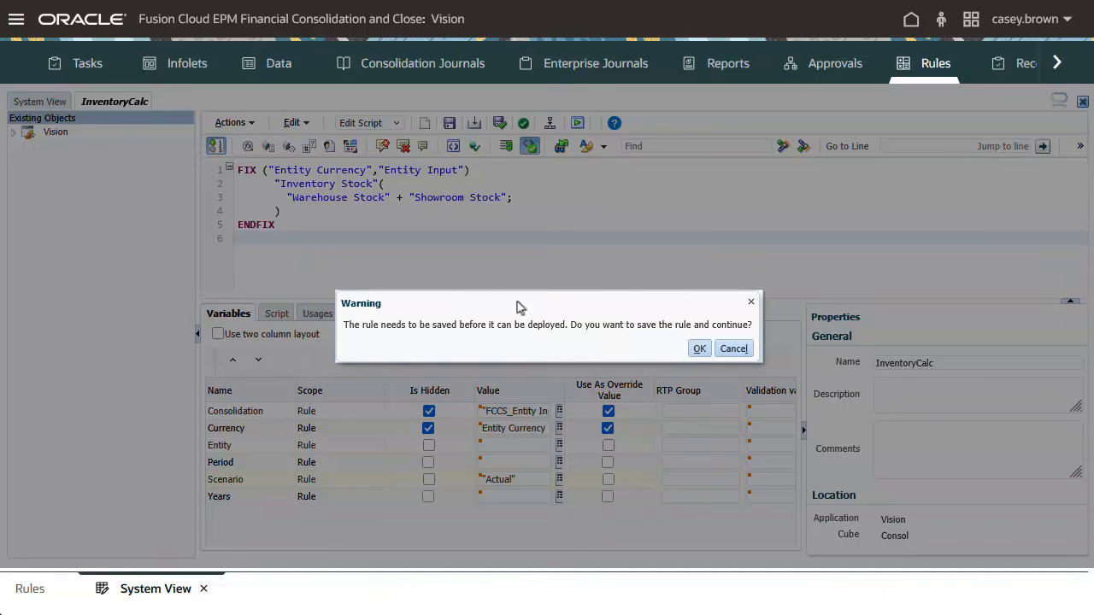
click(696, 347)
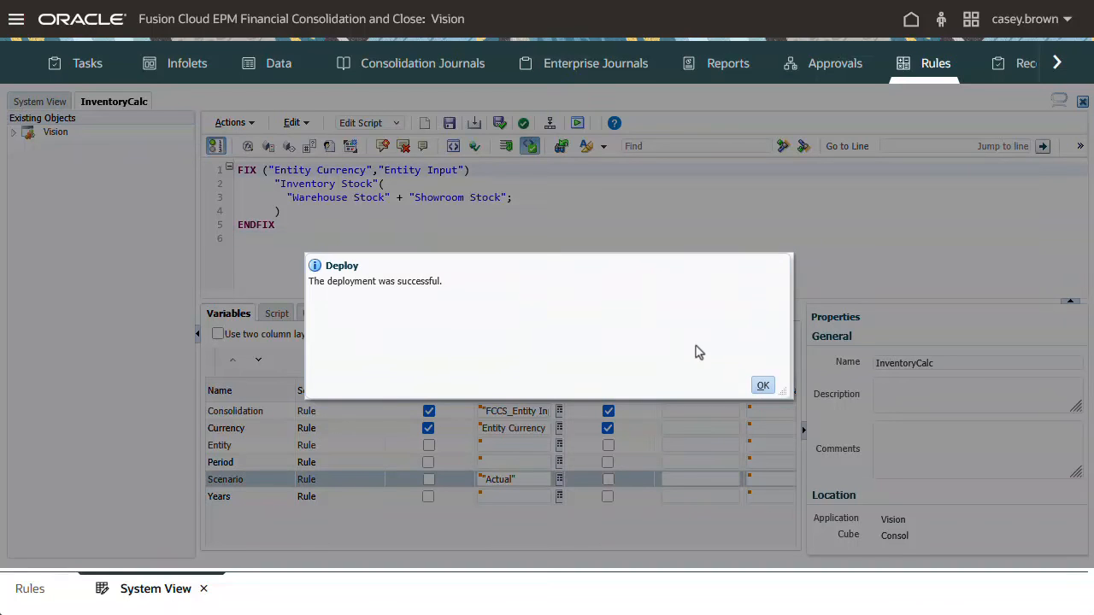
click(764, 386)
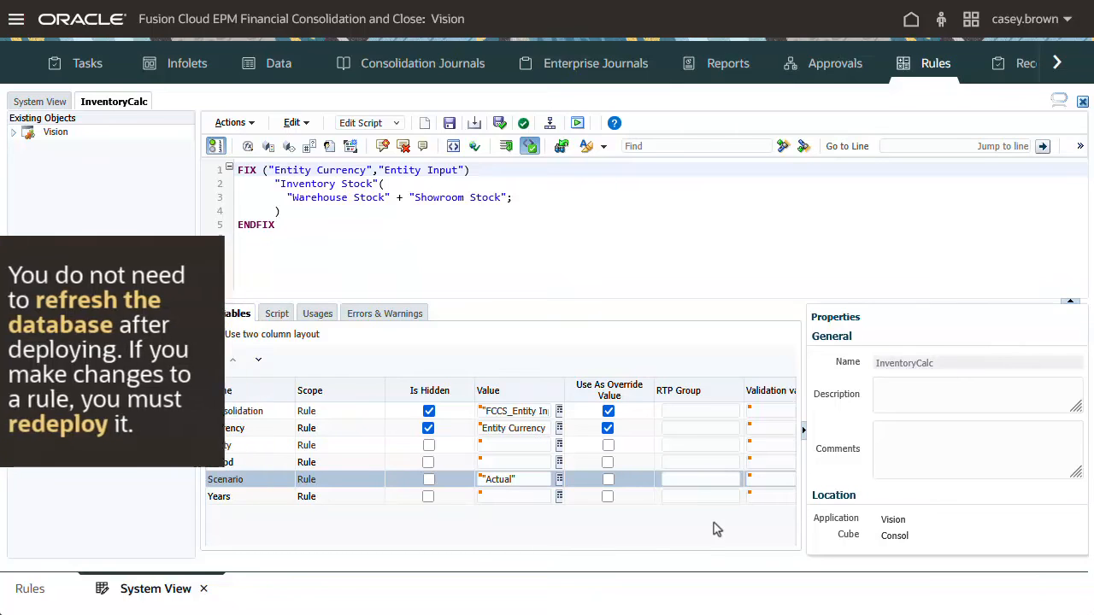
click(29, 588)
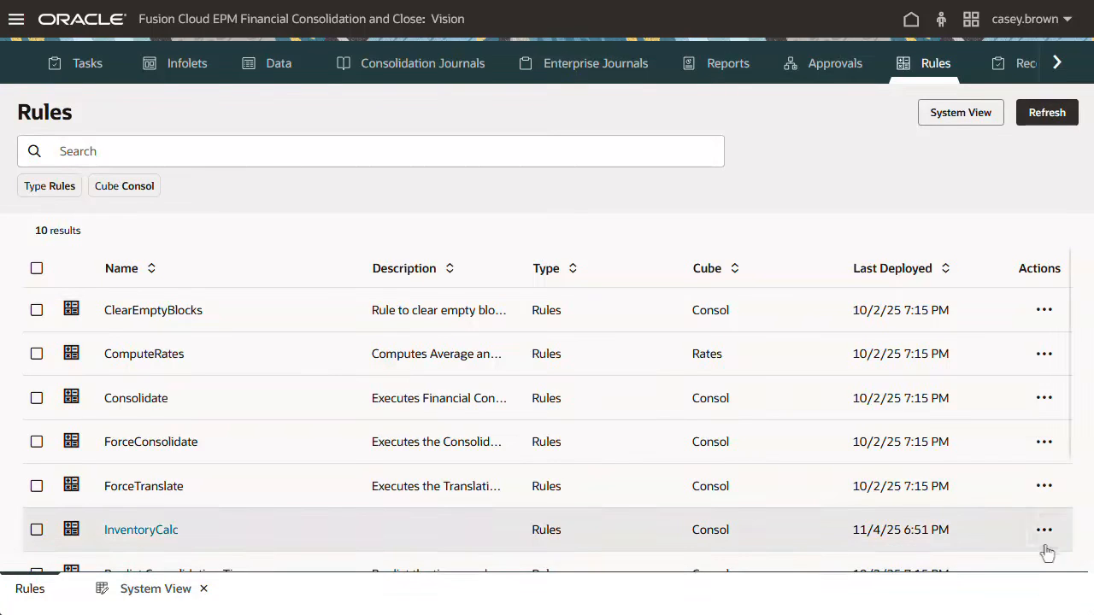
click(1046, 537)
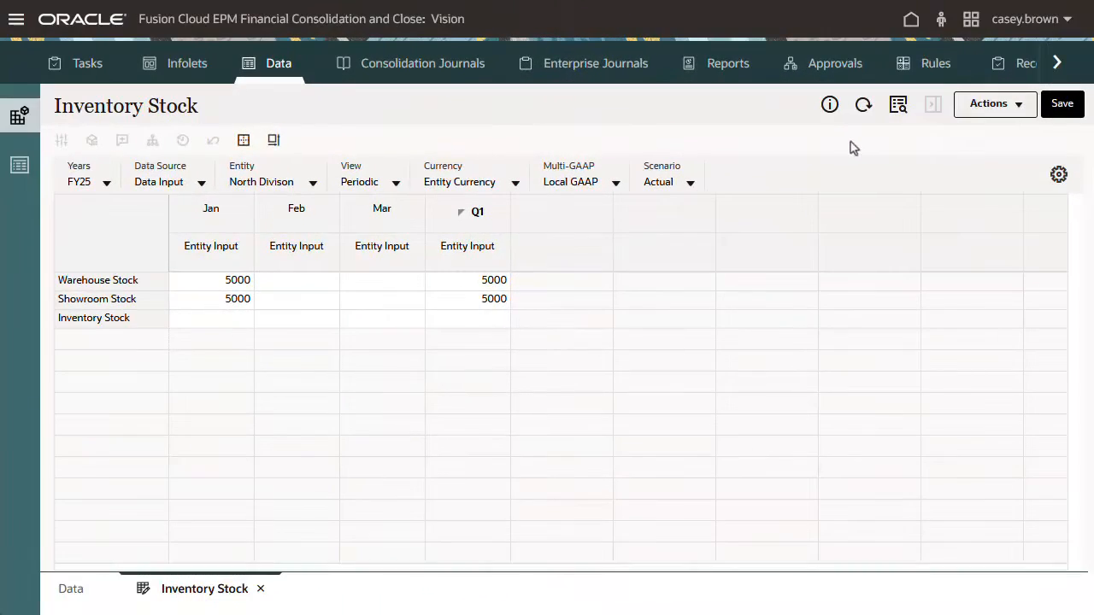
Step: Launch the InventoryCalc rule from the Inventory Stock form for entity North, scenario Actual, period Jan and year FY25
click(1018, 111)
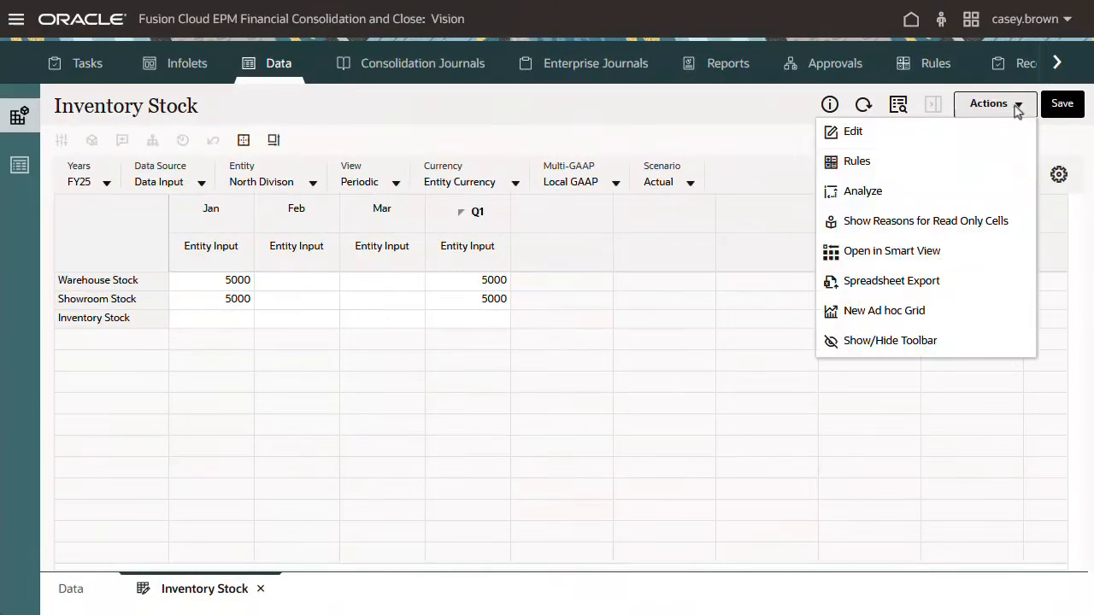
click(875, 163)
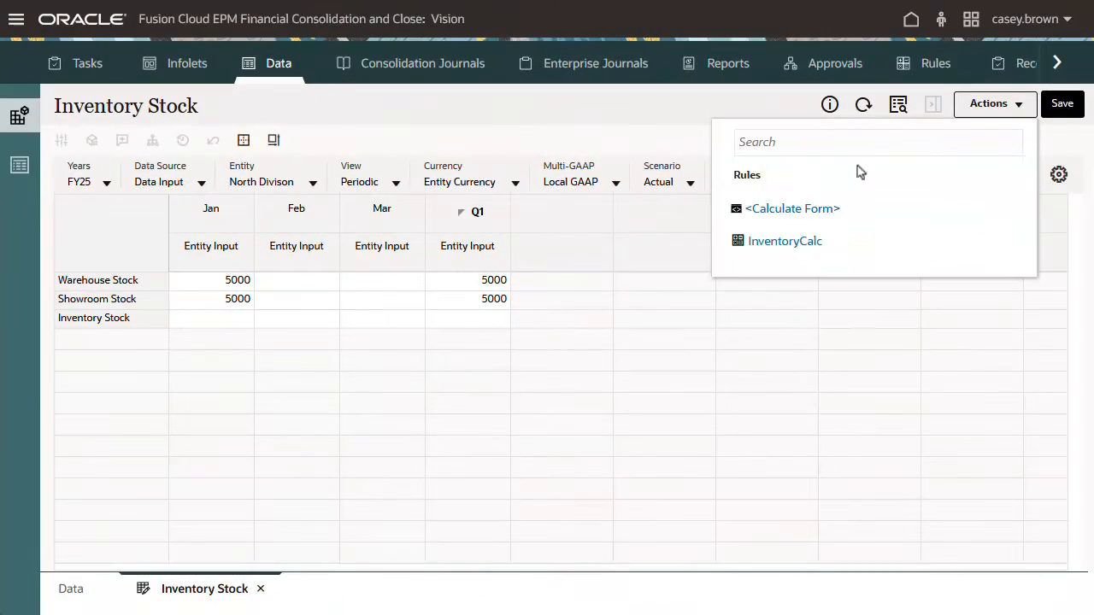
click(779, 243)
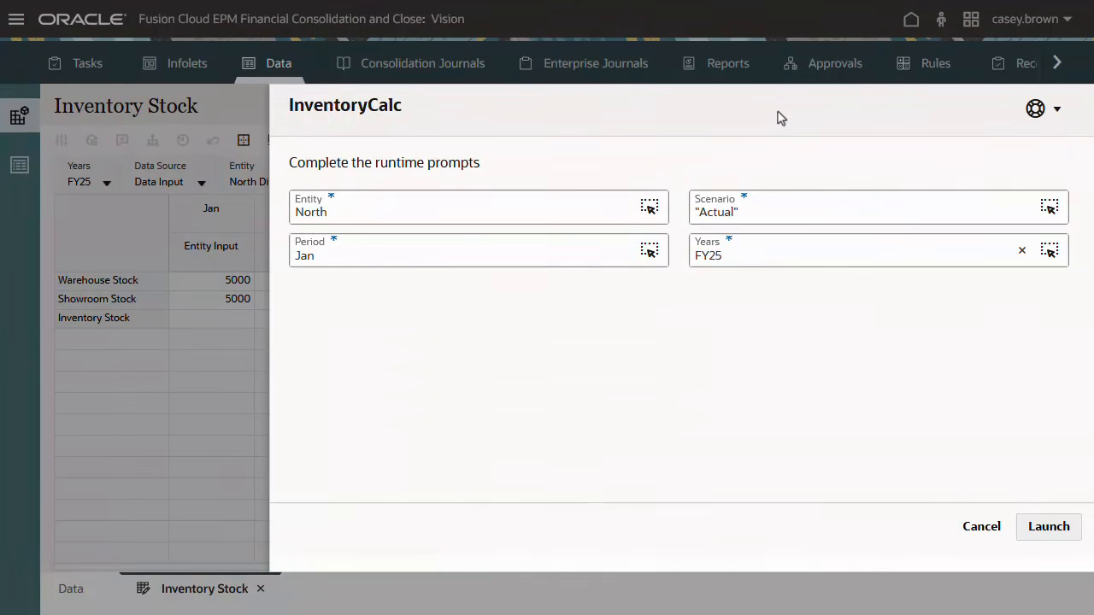
click(1041, 527)
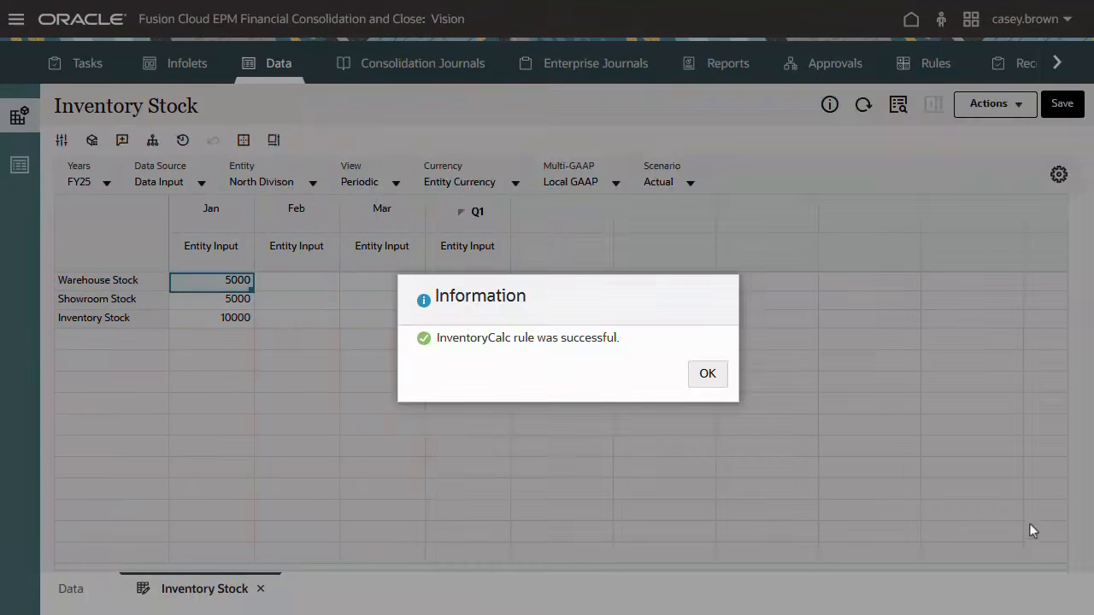
click(708, 376)
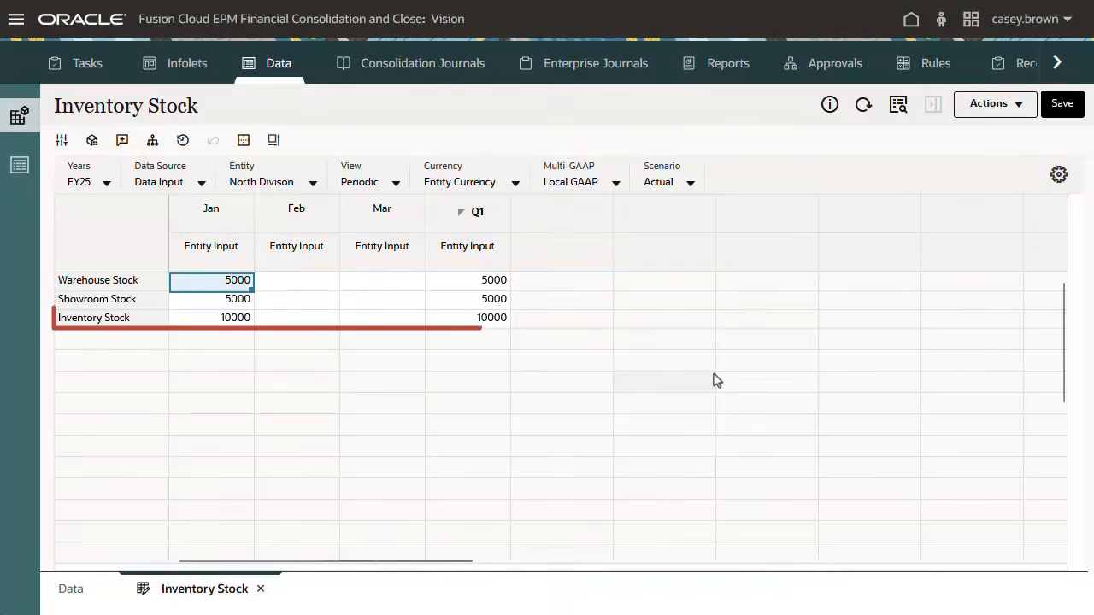